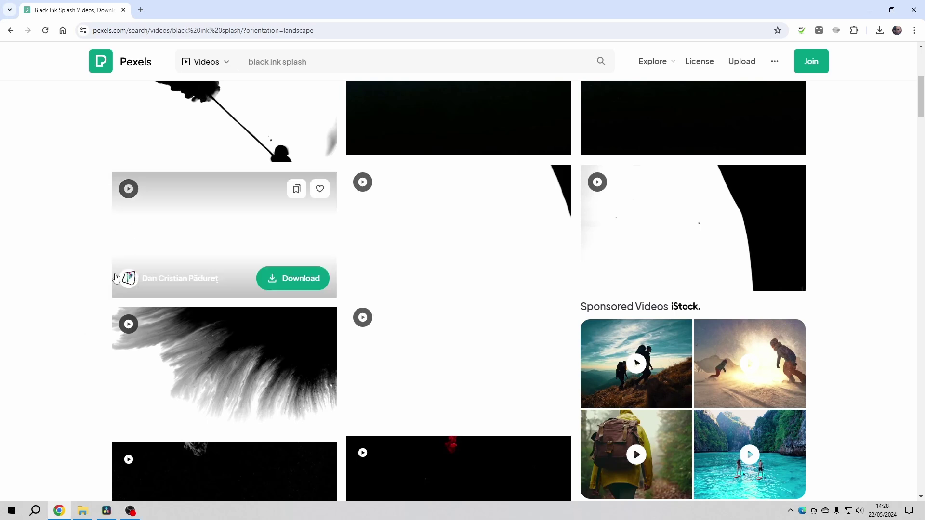
Open the Dropping Black Paint preview from Pexels' landscape 'black ink splash' video results.
click(222, 357)
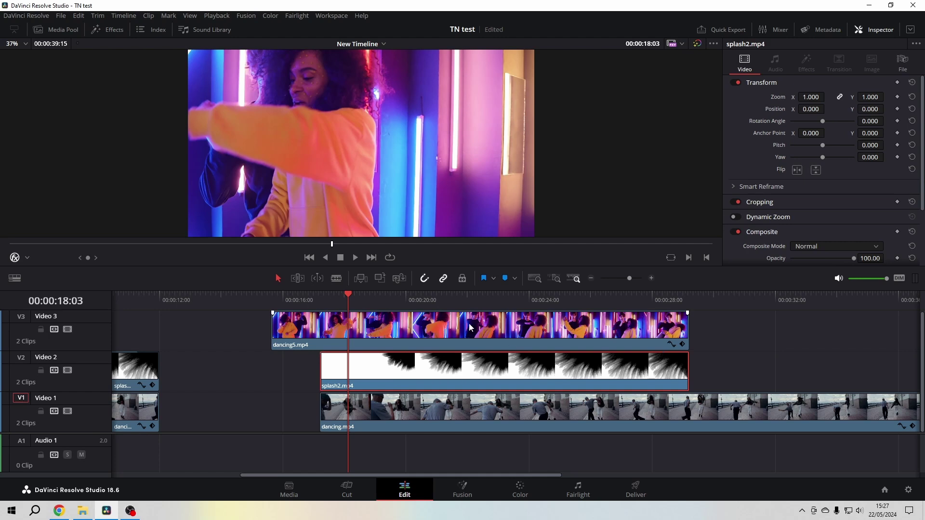
Give the dancing5.mp4 clip on V3 the Foreground composite mode in the Inspector.
click(537, 331)
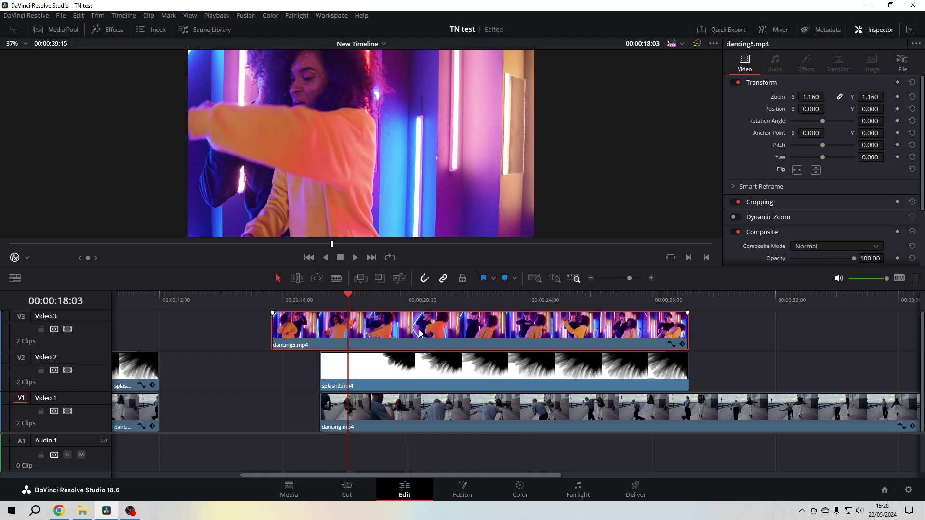
double_click(537, 331)
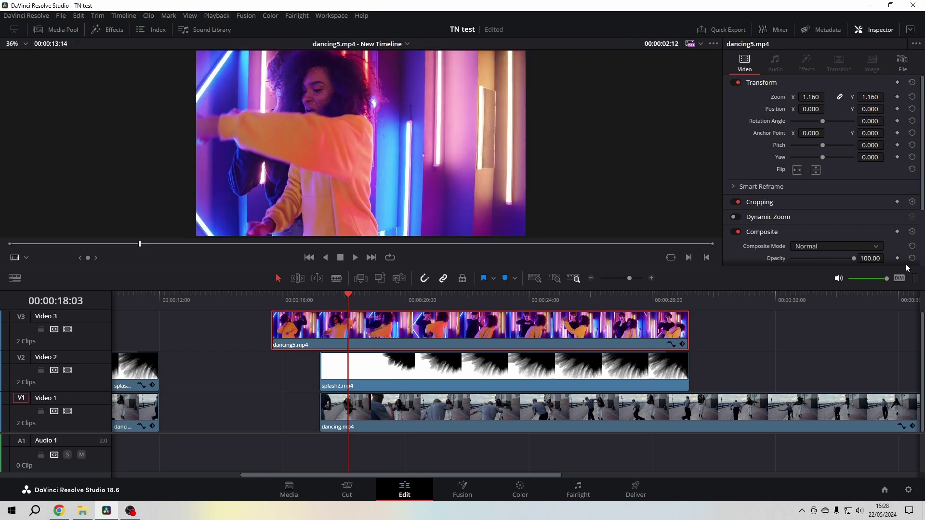
click(878, 246)
scroll(826, 303, down, 3)
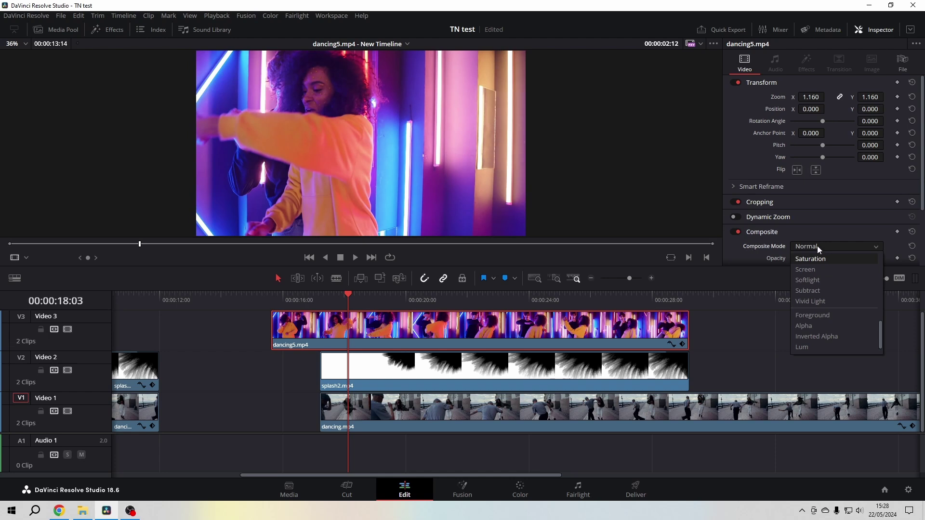
click(817, 306)
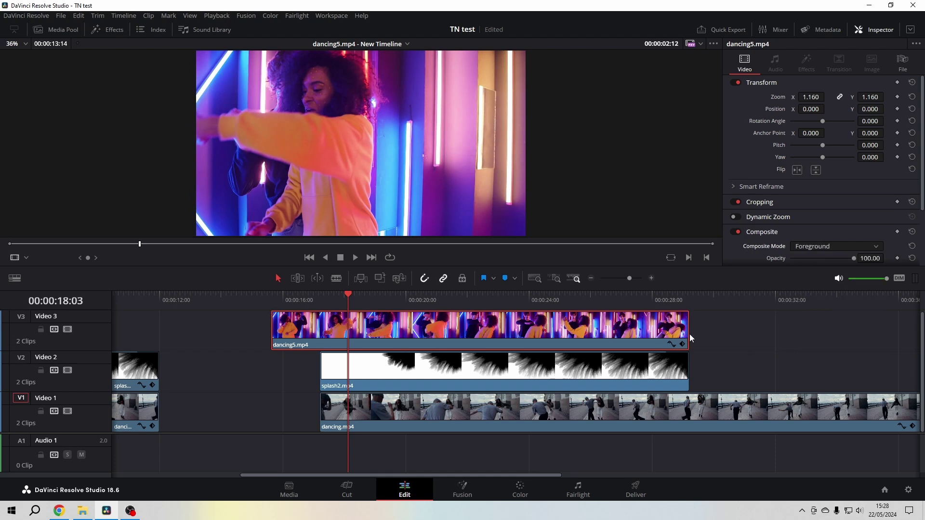
click(649, 336)
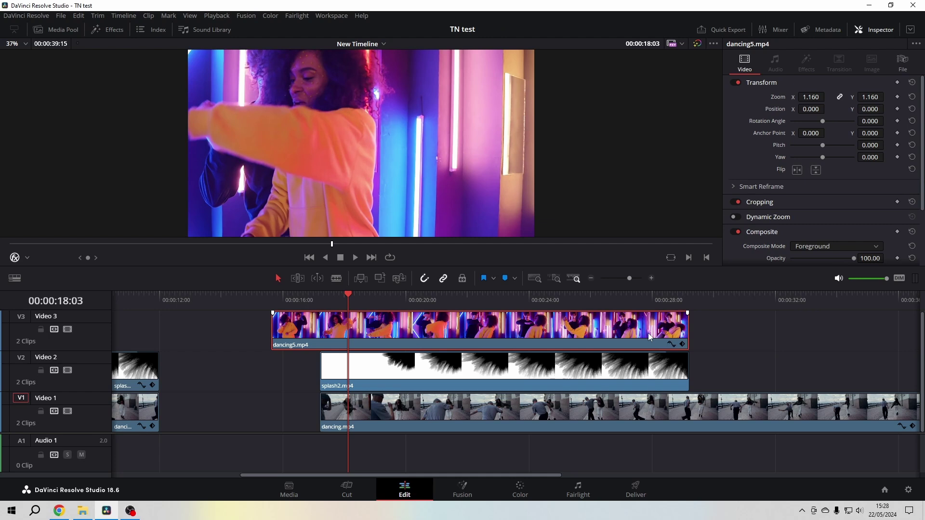
click(505, 378)
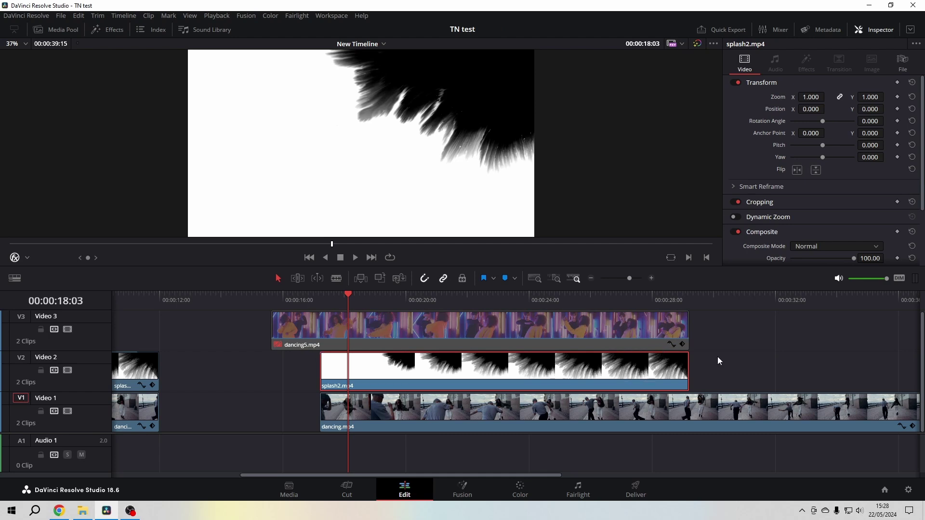
Drag the Resolve FX Key Luma Keyer from Open FX onto the splash2.mp4 clip.
click(113, 30)
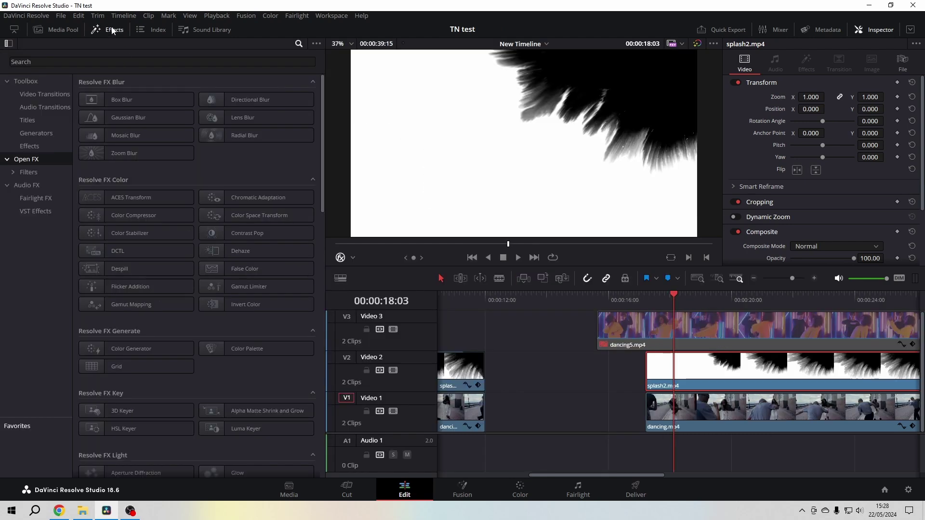
click(112, 30)
click(112, 30)
click(238, 430)
drag(238, 429, 729, 380)
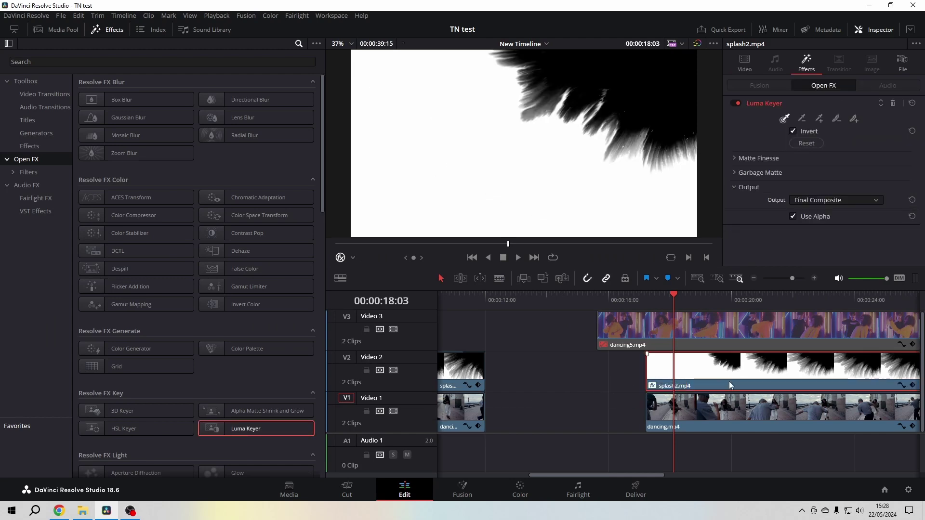
click(114, 30)
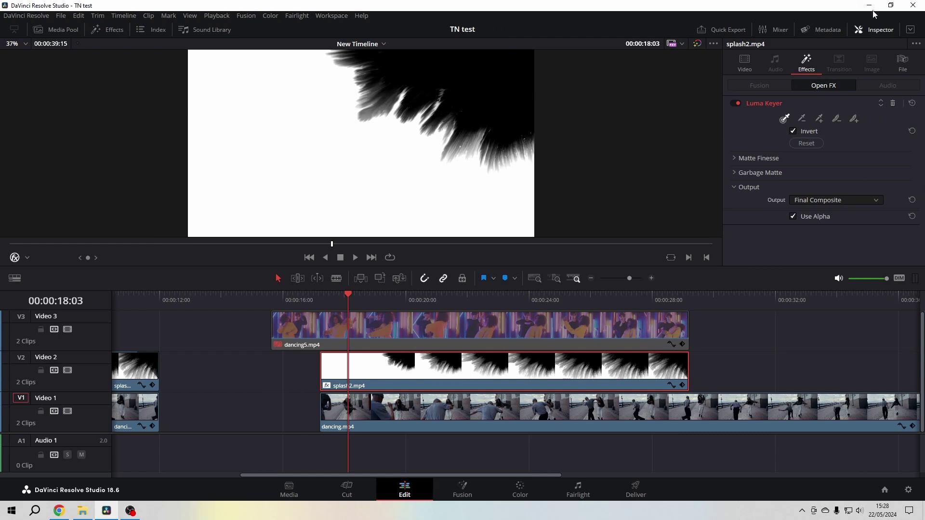
Sample the black ink with the Luma Keyer's Pick eyedropper using the Open FX Overlay.
click(876, 30)
click(785, 121)
click(785, 119)
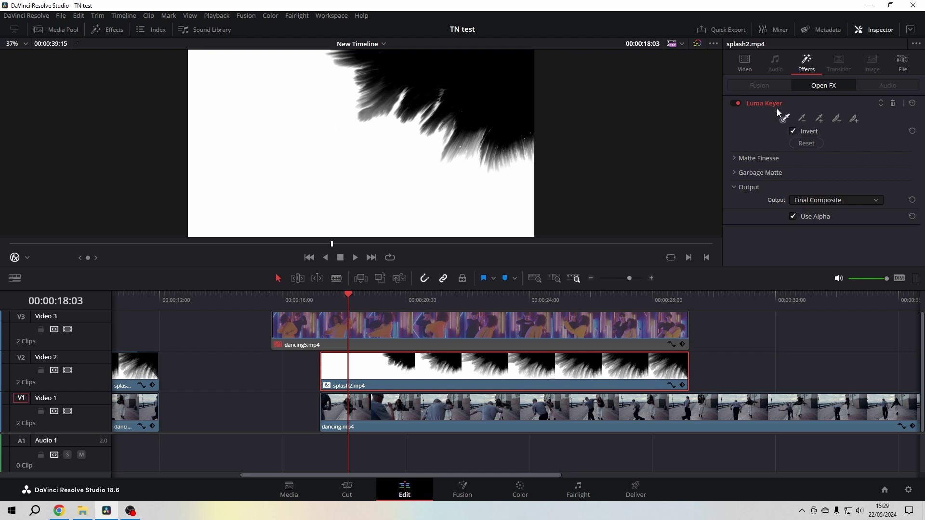
click(26, 259)
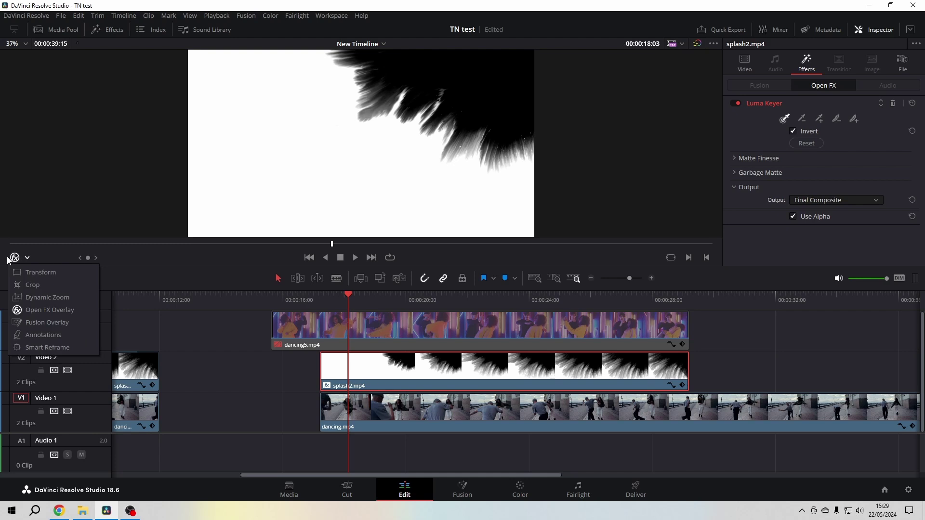
click(40, 313)
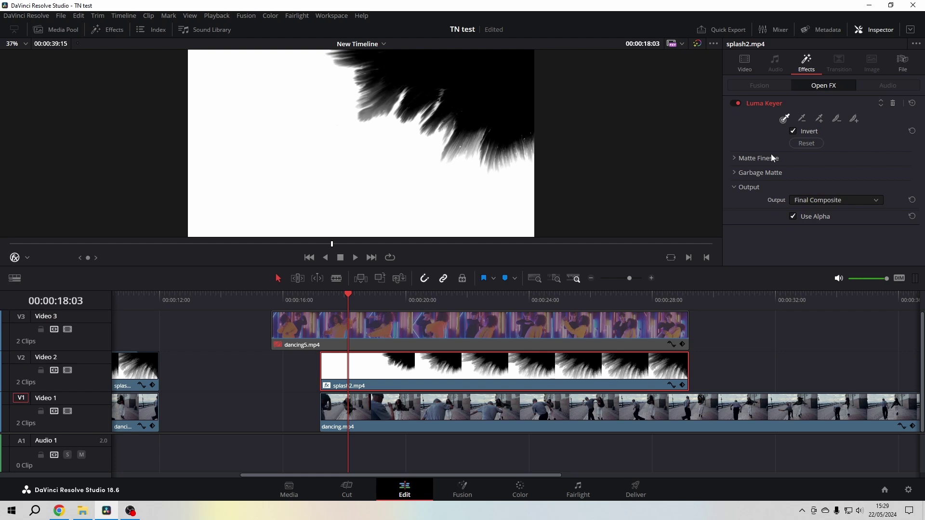
click(472, 85)
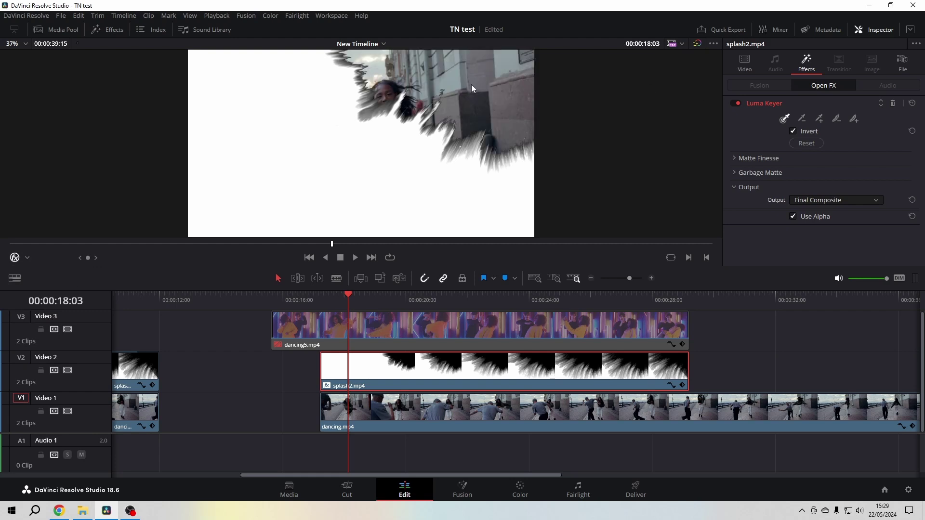
click(744, 62)
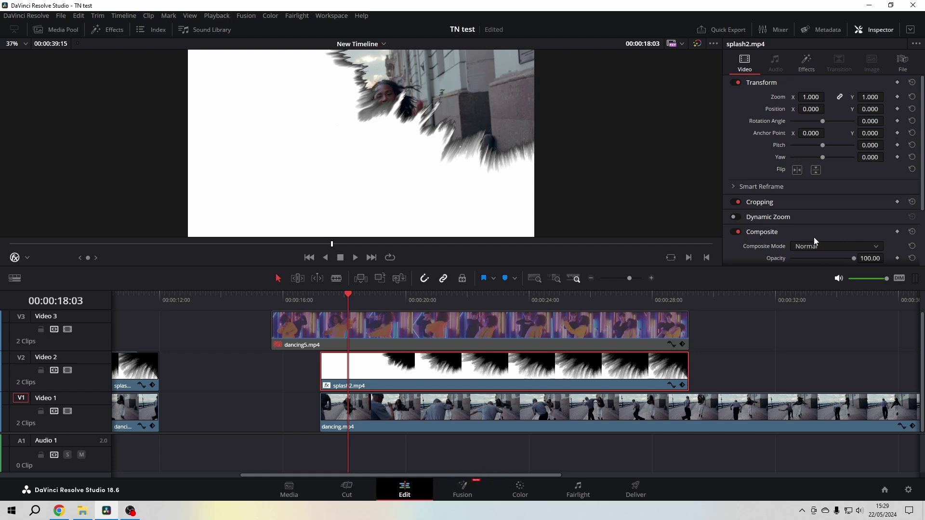
Change the splash2.mp4 clip's composite mode to Alpha.
click(833, 247)
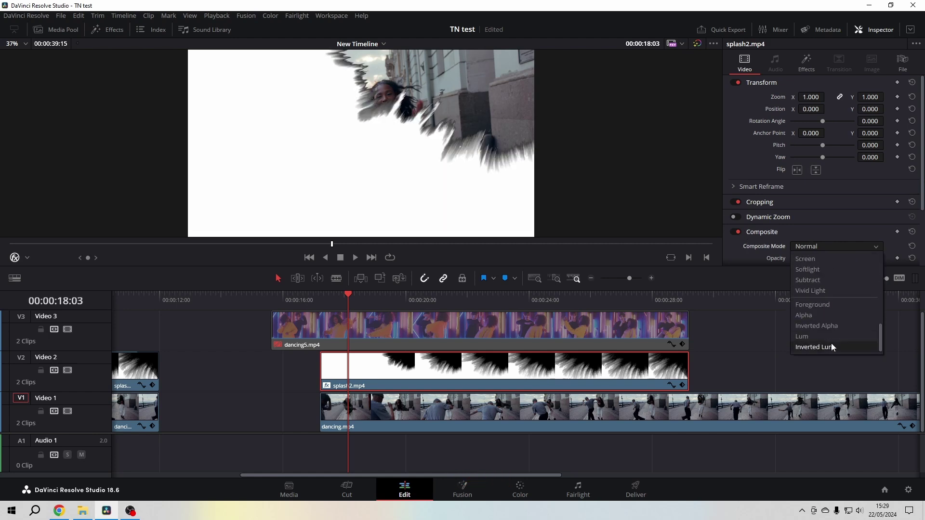
click(819, 314)
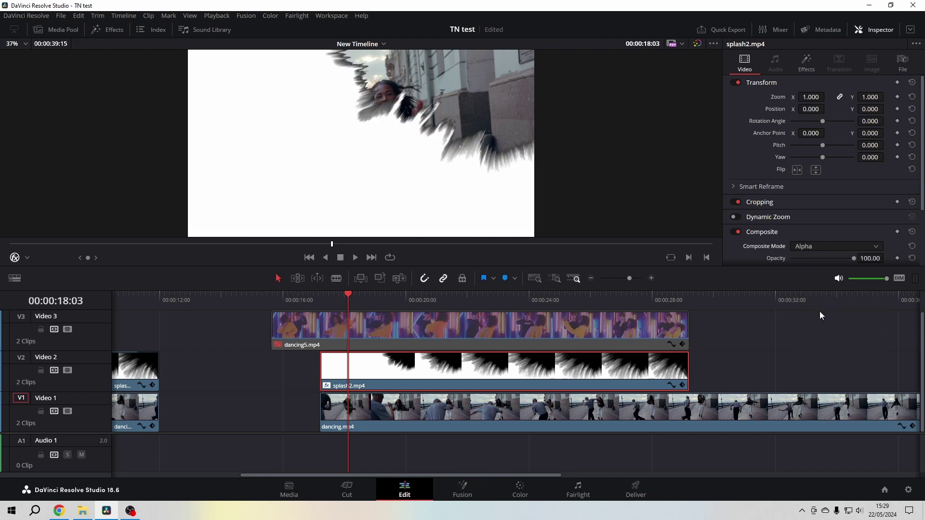
click(578, 327)
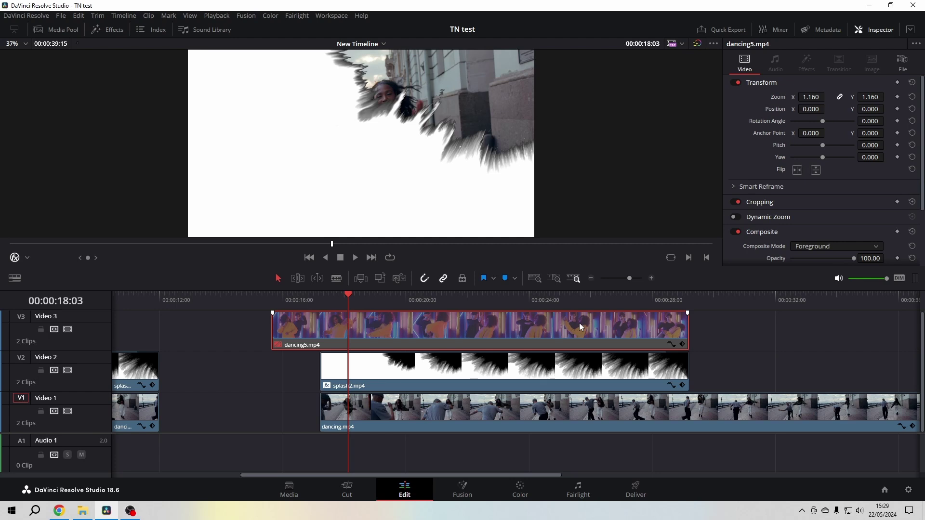
Re-enable dancing5.mp4 with D and play the transition from just before it.
key(d)
click(331, 298)
key(space)
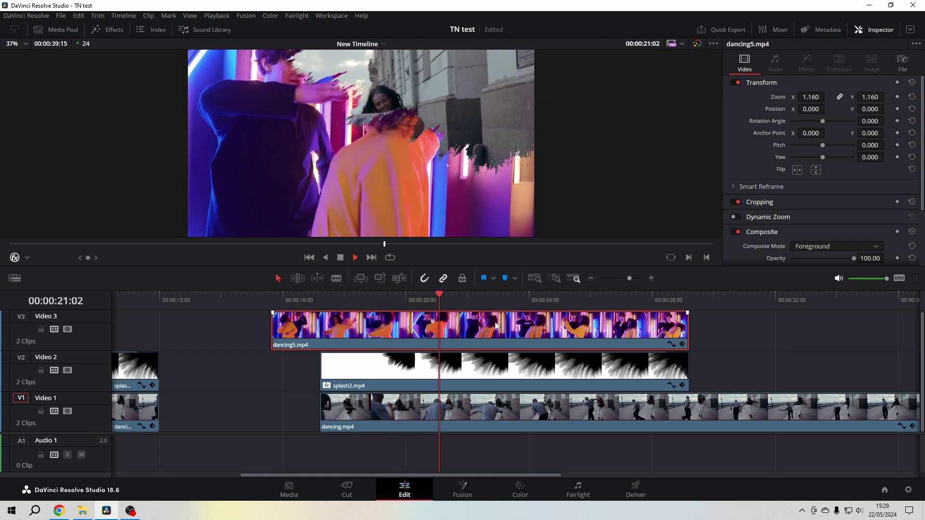
key(space)
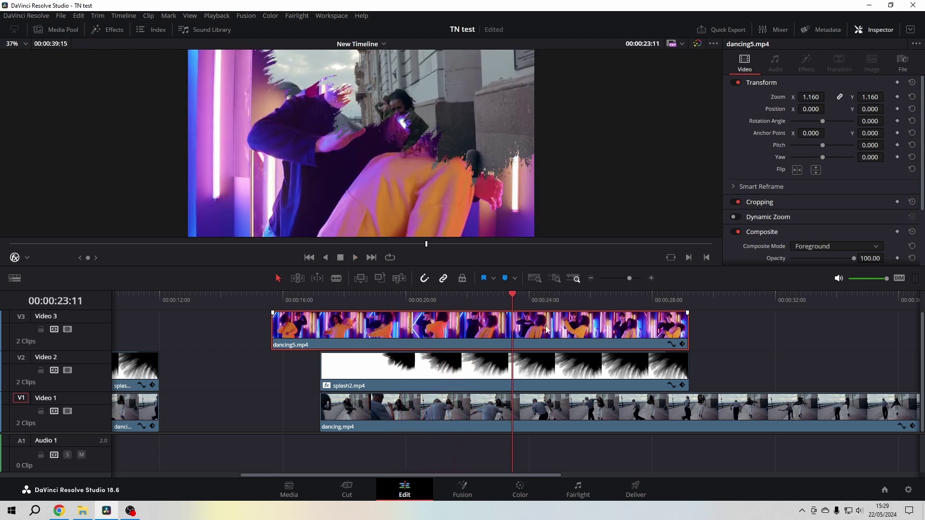
Scrub through the transition frames up to 00:00:20:15 with splash2.mp4 selected.
drag(511, 296, 524, 308)
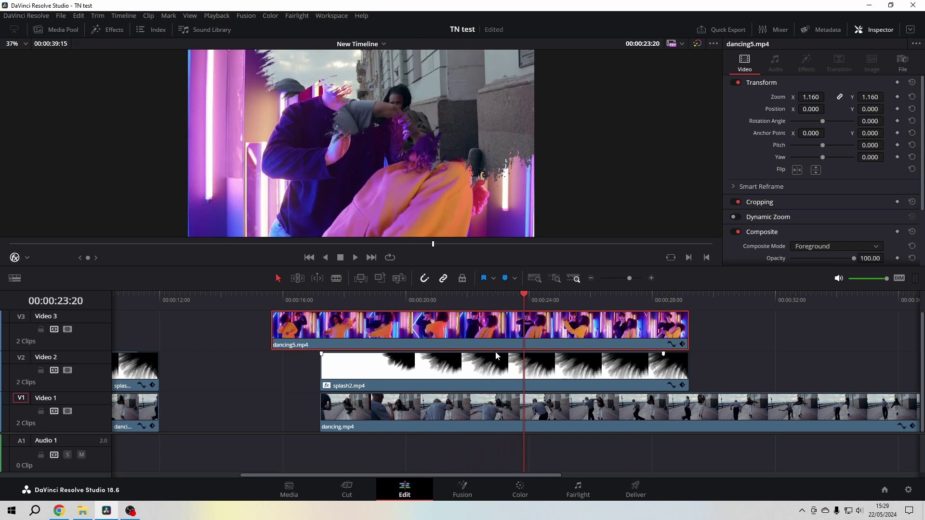
click(492, 375)
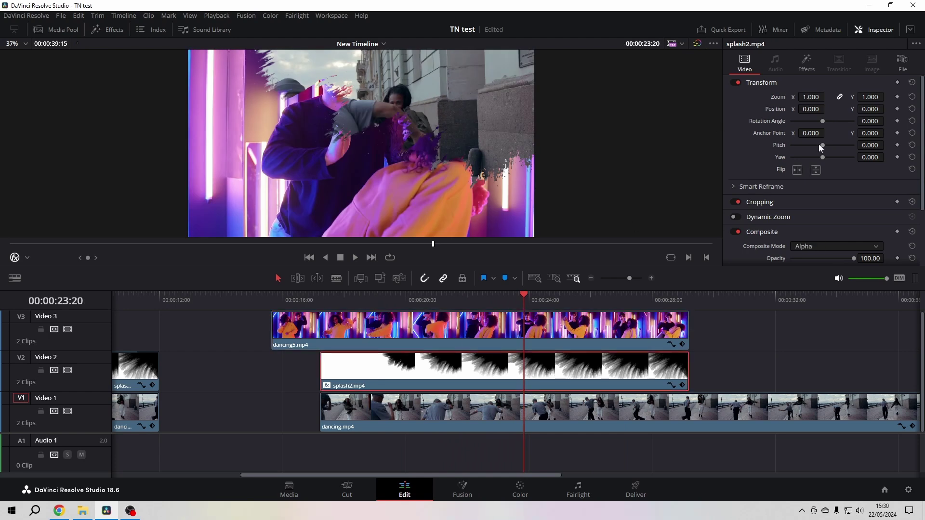
click(383, 295)
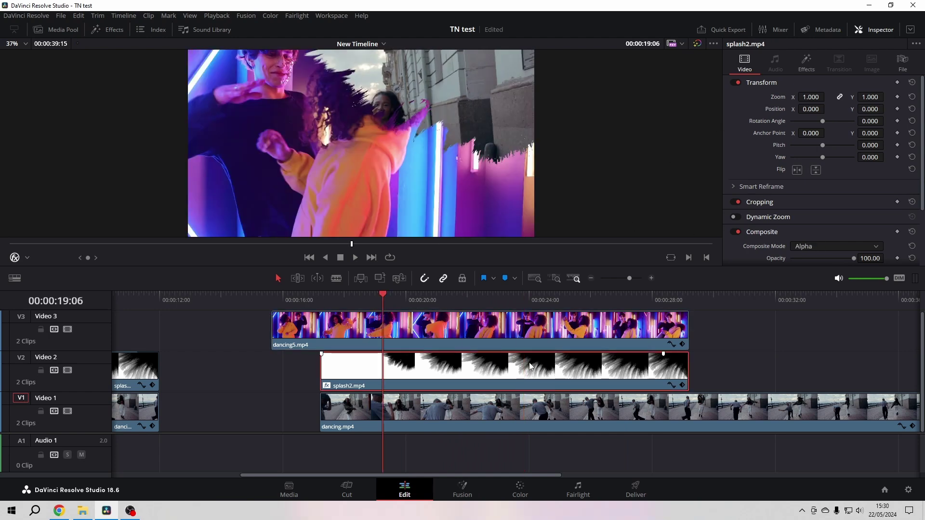
drag(384, 298, 424, 299)
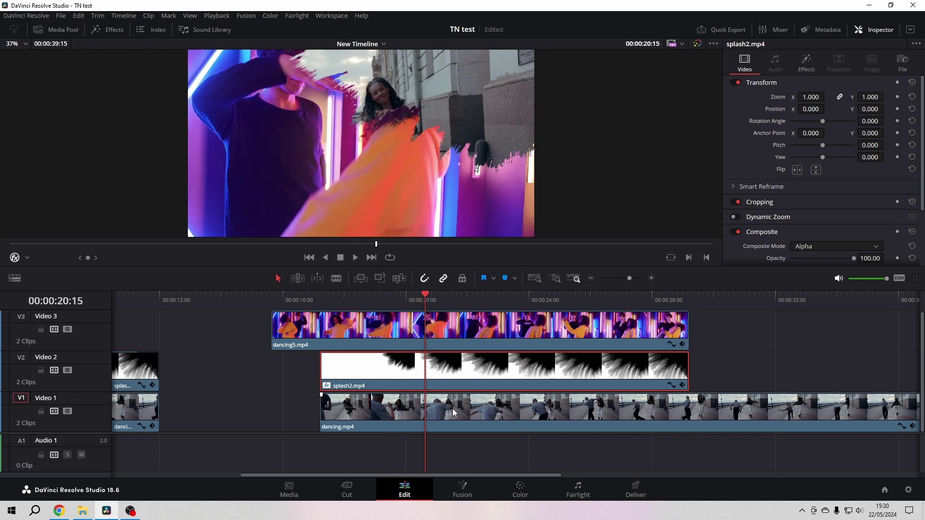
Switch splash2.mp4 to Inverted Alpha and play the transition back from its start.
click(849, 248)
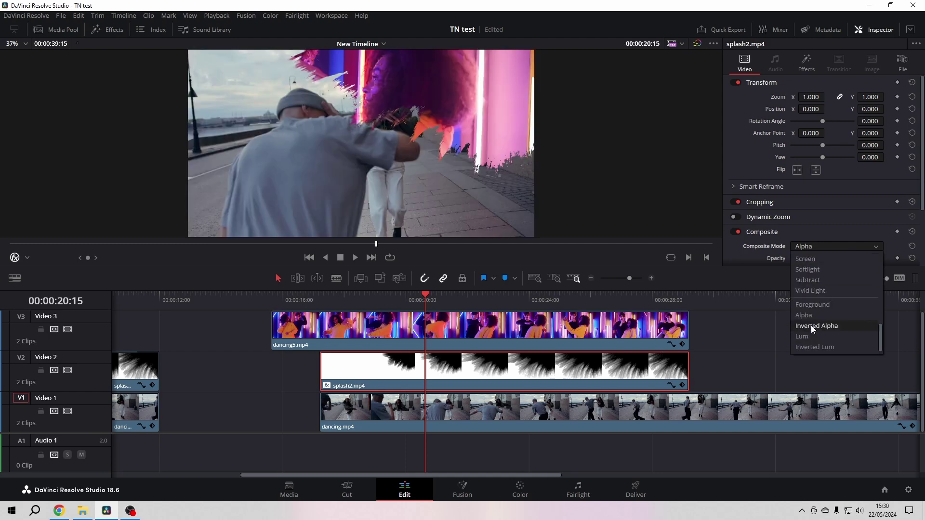
click(812, 327)
click(338, 297)
key(space)
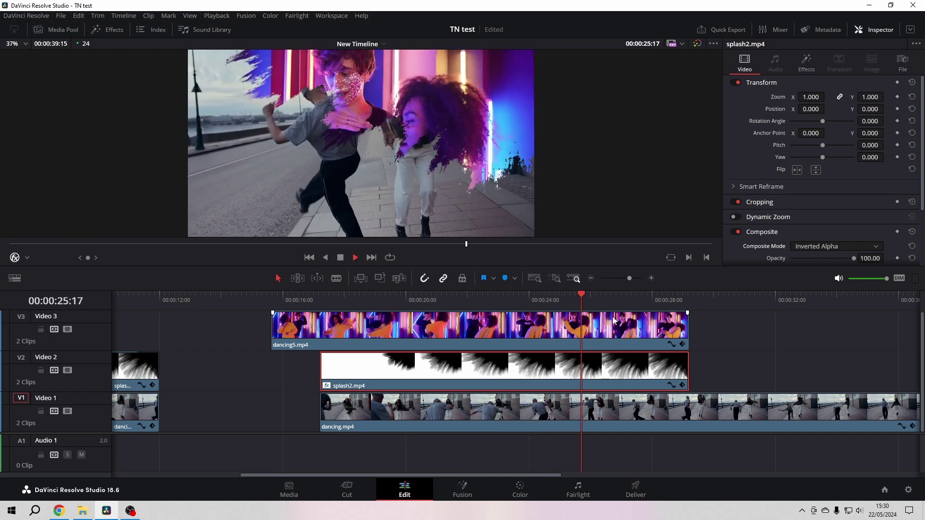
key(space)
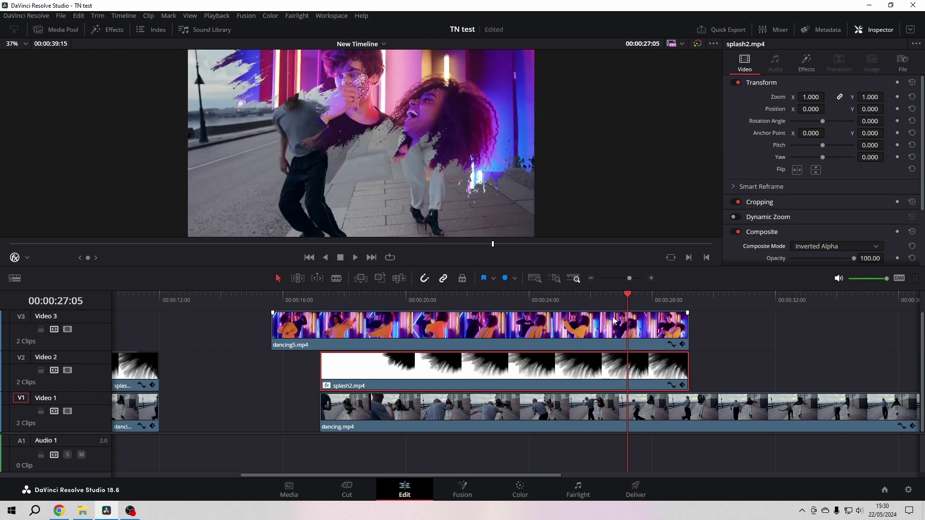